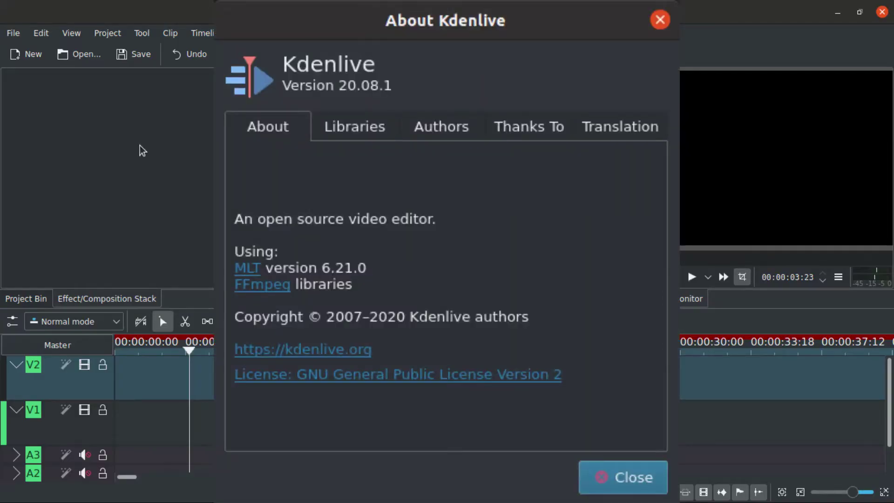
Dismiss the Kdenlive 20.08.1 About window.
key("Escape")
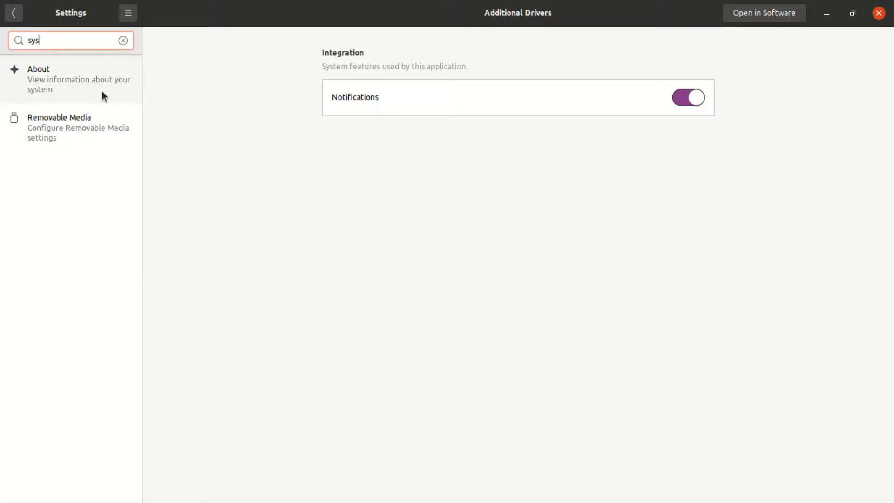
Go to the About page from the 'sys' search results in Settings.
left_click(101, 91)
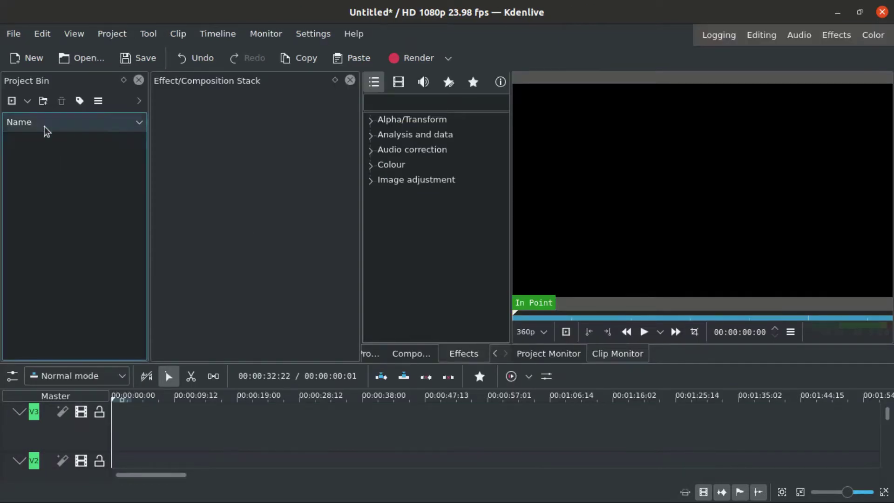
Import Angkor.MOV into the project bin and preview part of it in the Clip Monitor.
left_click(27, 101)
left_click(59, 118)
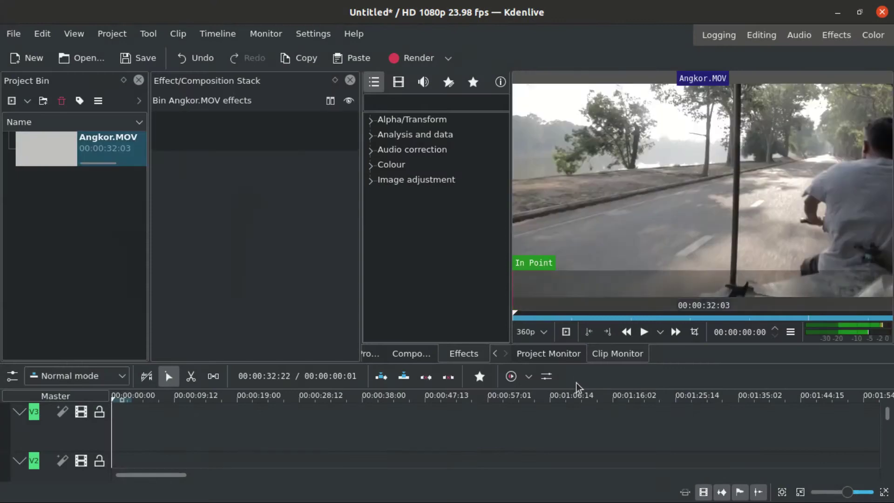
left_click(644, 332)
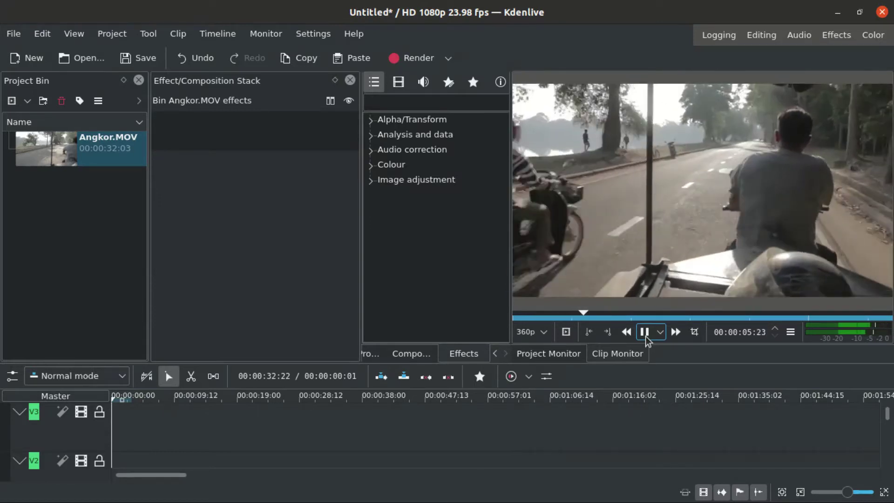
left_click(646, 334)
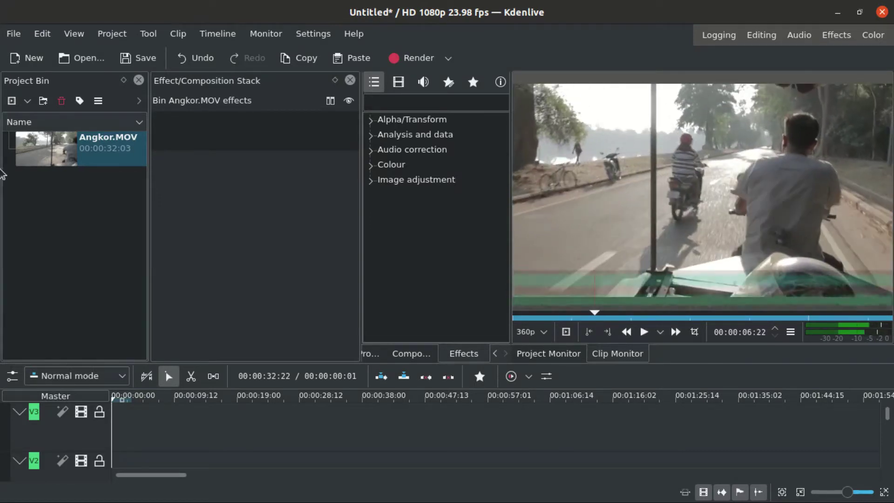
Run the Stabilize (vidstab) clip job on Angkor.MOV with its default settings.
right_click(67, 150)
mouse_move(118, 193)
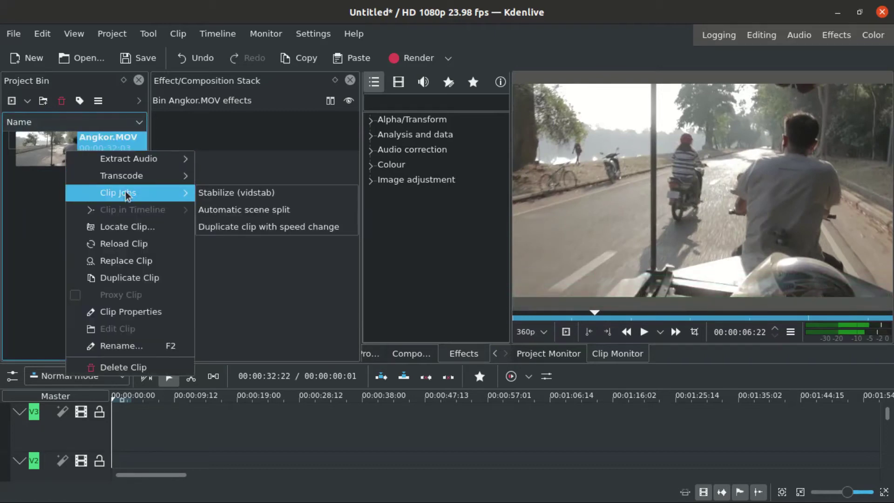
left_click(236, 193)
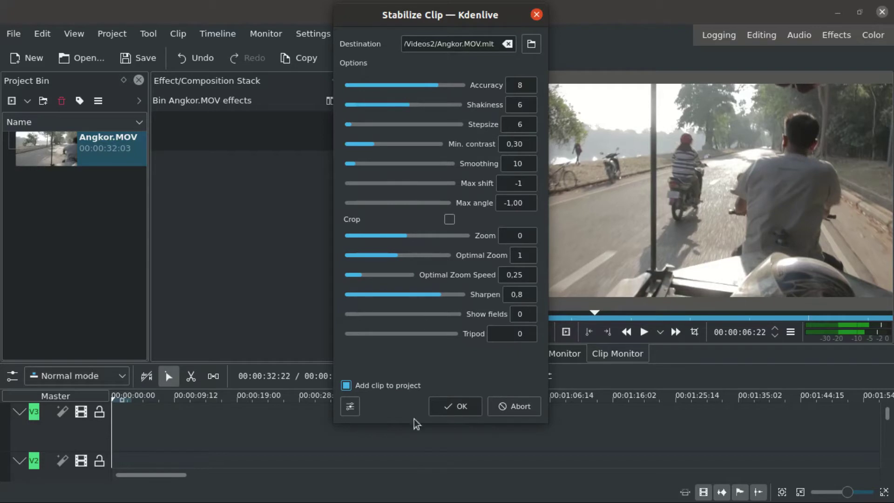
left_click(462, 409)
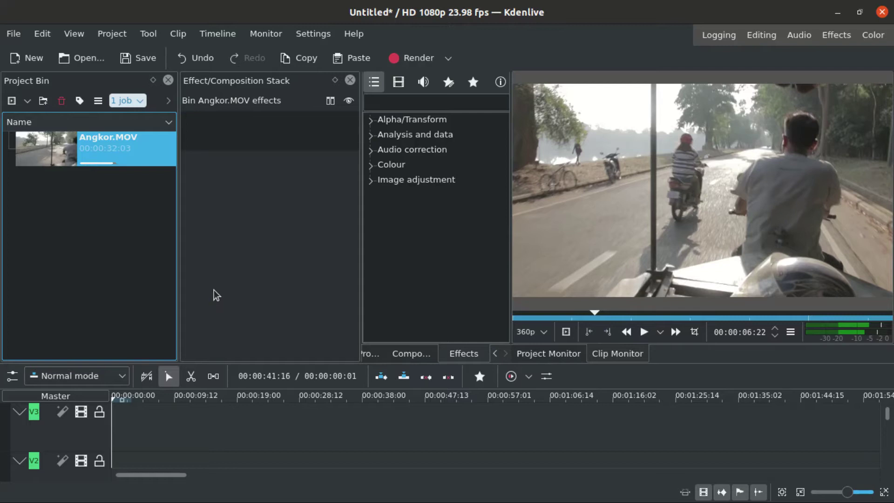
left_click(10, 138)
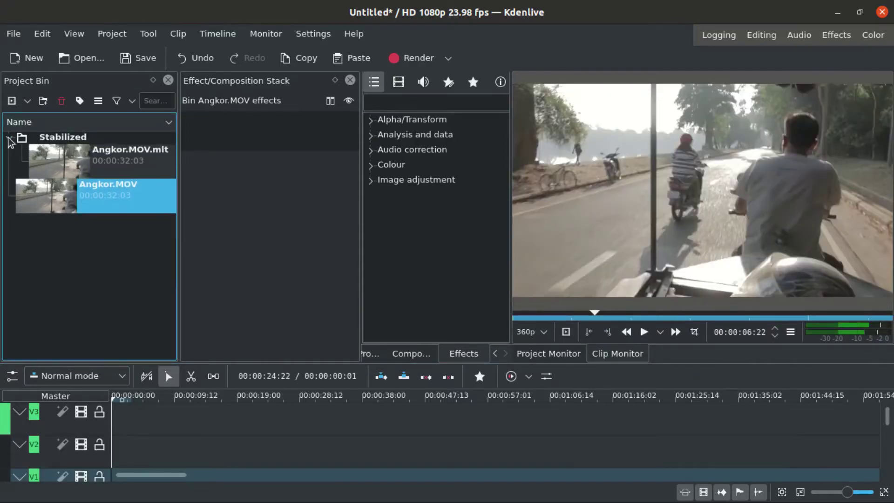
left_click(76, 160)
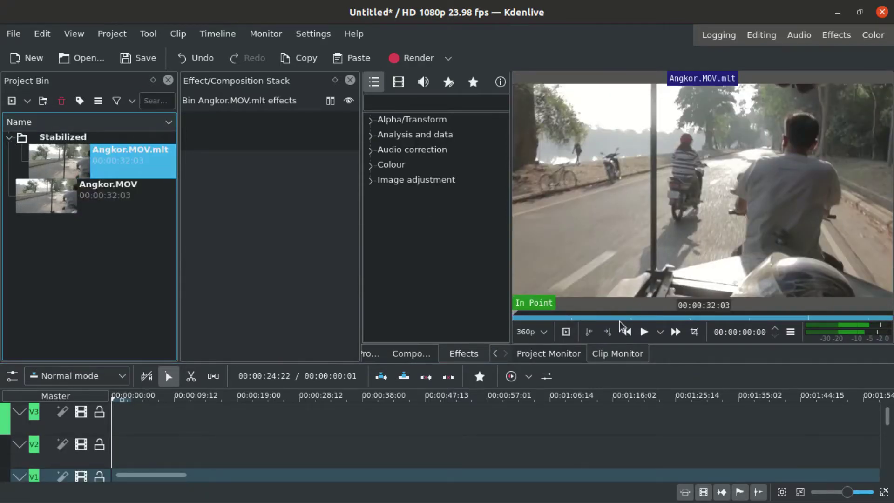
left_click(645, 332)
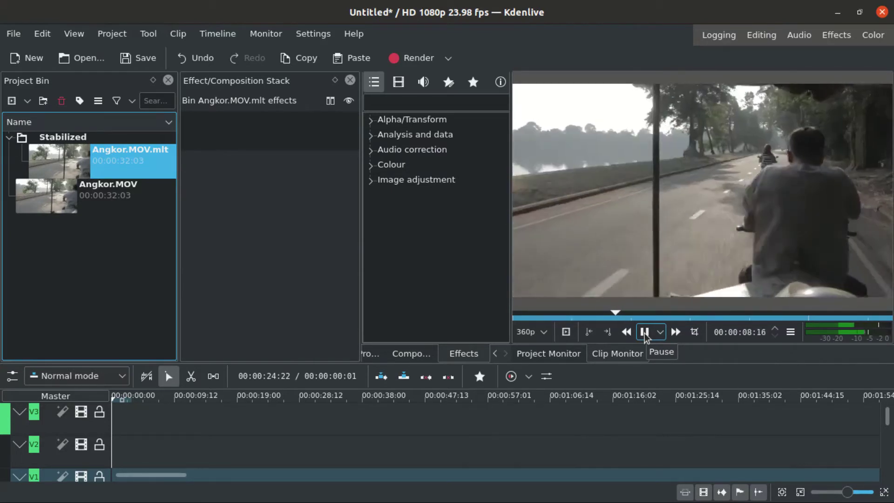
left_click(646, 332)
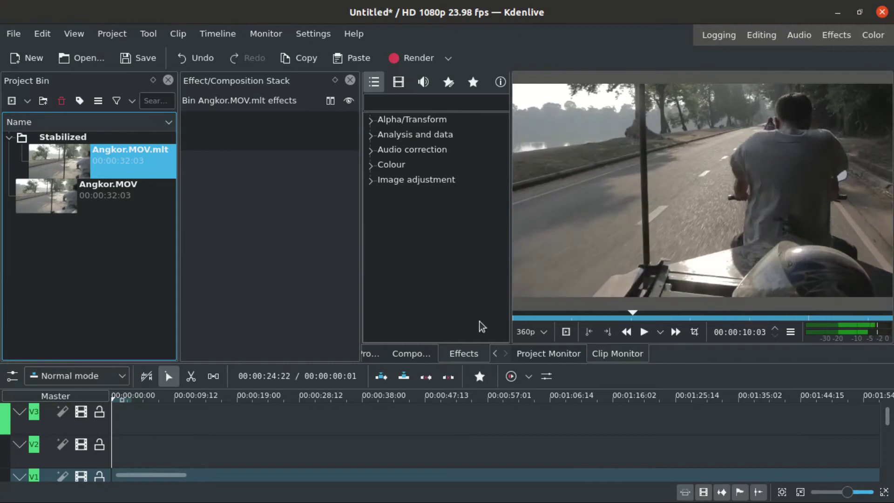
left_click(62, 189)
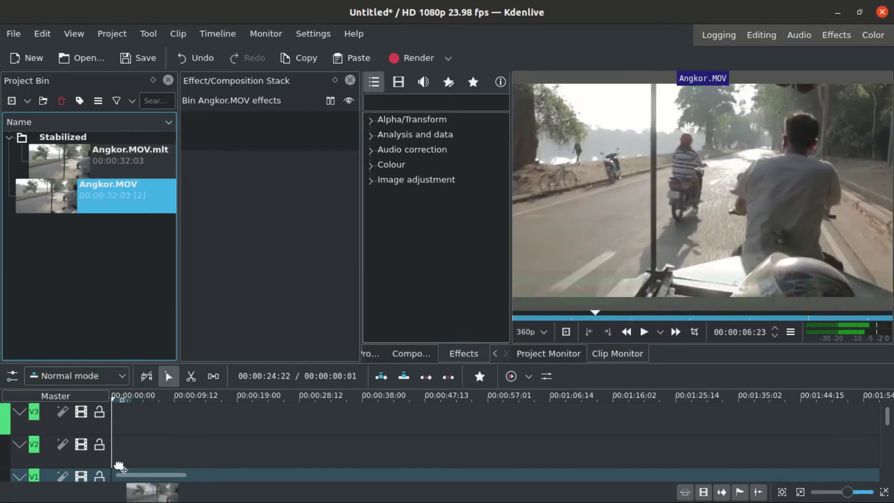
left_click_drag(62, 201, 116, 436)
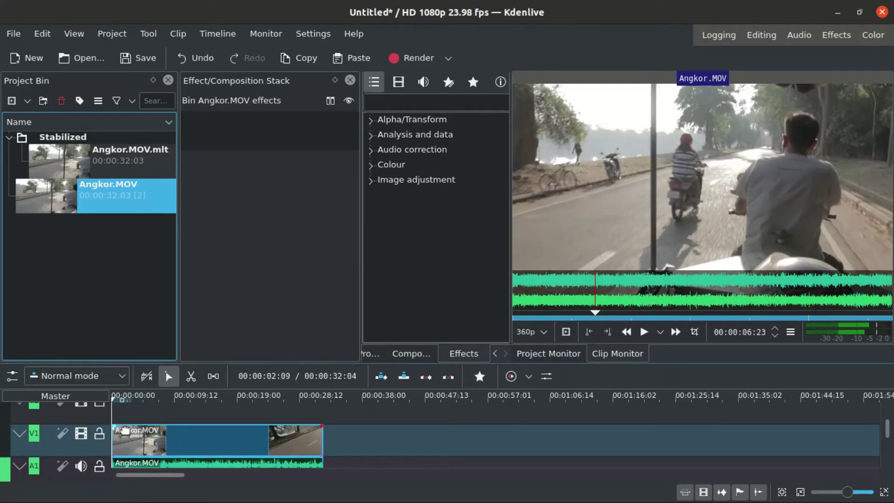
Place Angkor.MOV.mlt on the top track, select the original clip, and search effects for 'roto'.
left_click(50, 156)
mouse_move(49, 155)
left_mouse_down()
mouse_move(140, 418)
mouse_move(115, 417)
left_mouse_up()
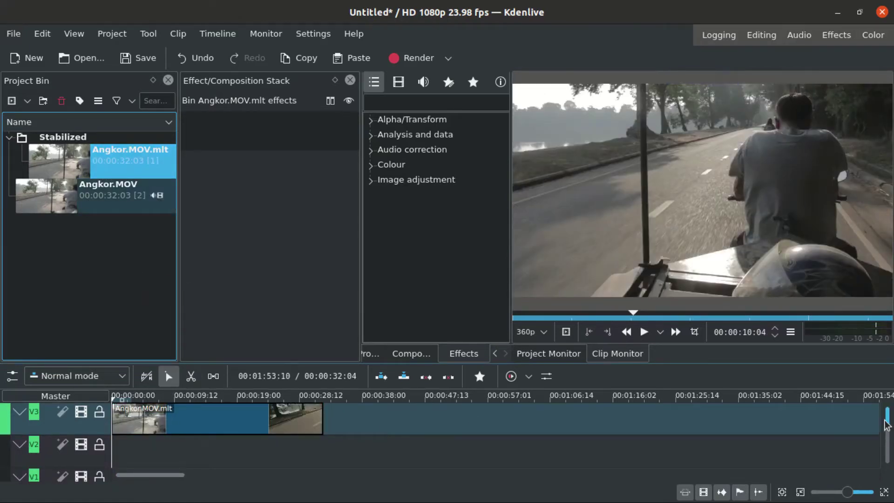
left_click_drag(888, 420, 887, 433)
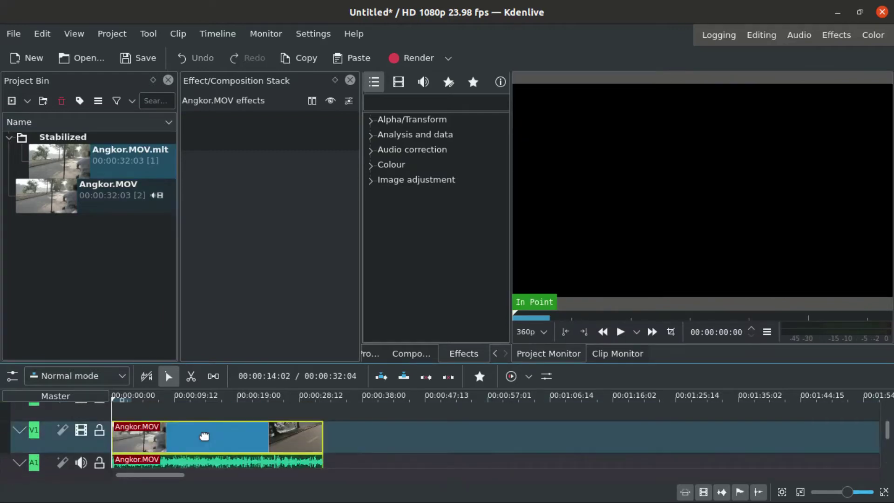
left_click(216, 433)
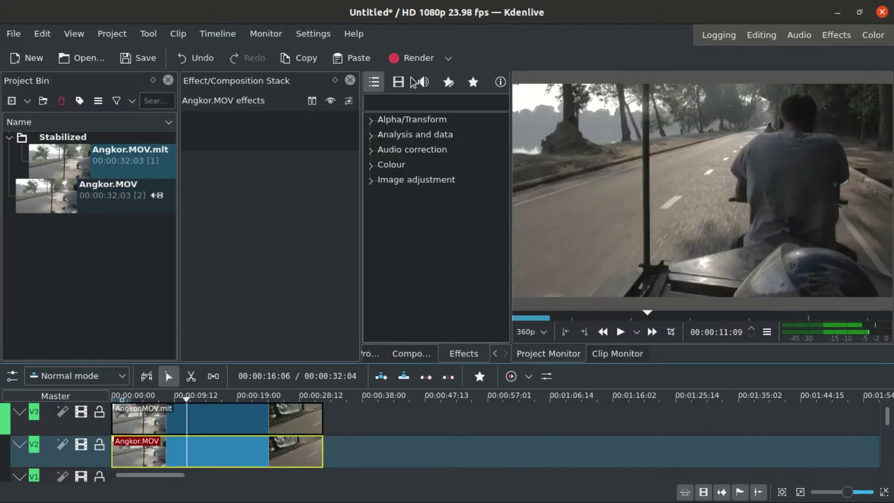
left_click(414, 104)
type("roto")
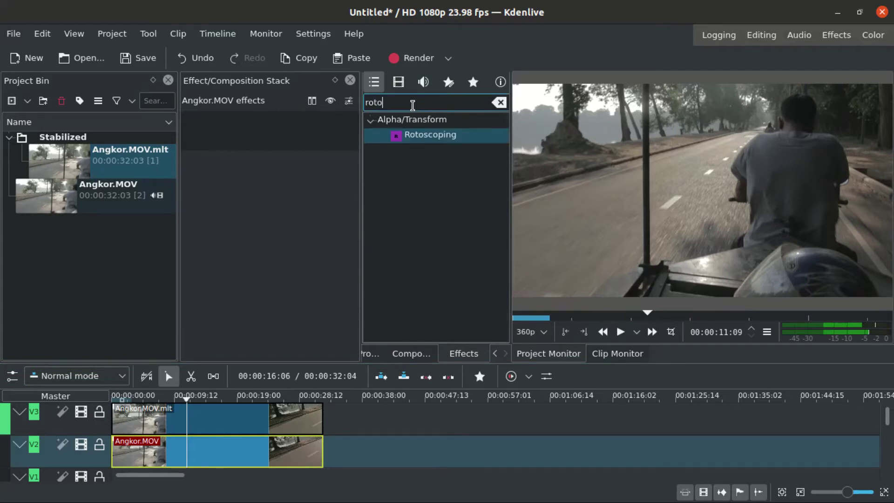
Apply Rotoscoping to the stabilized Angkor.MOV.mlt clip on V3 and start shaping its mask.
left_click_drag(423, 135, 273, 417)
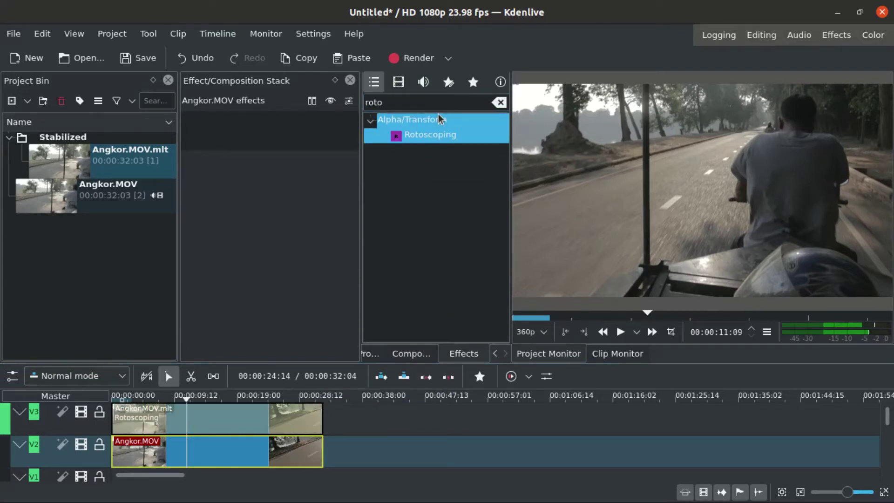
right_click(444, 135)
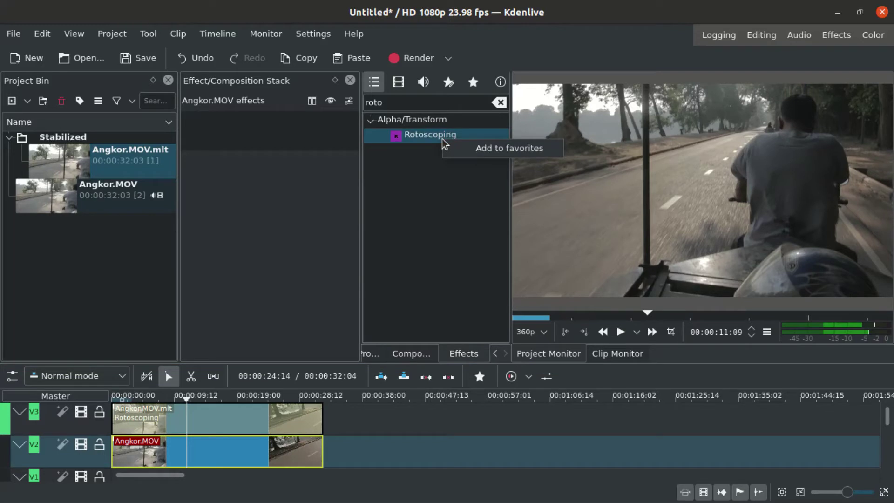
left_click(480, 149)
left_click(273, 418)
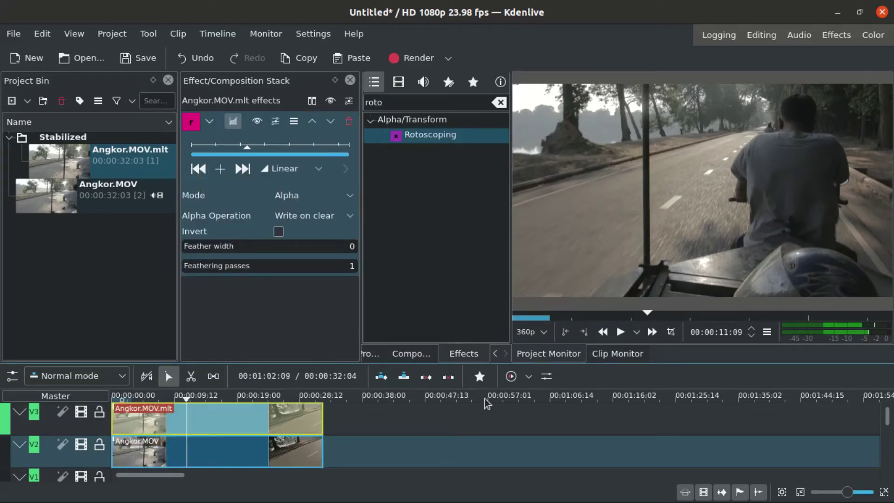
left_click(673, 332)
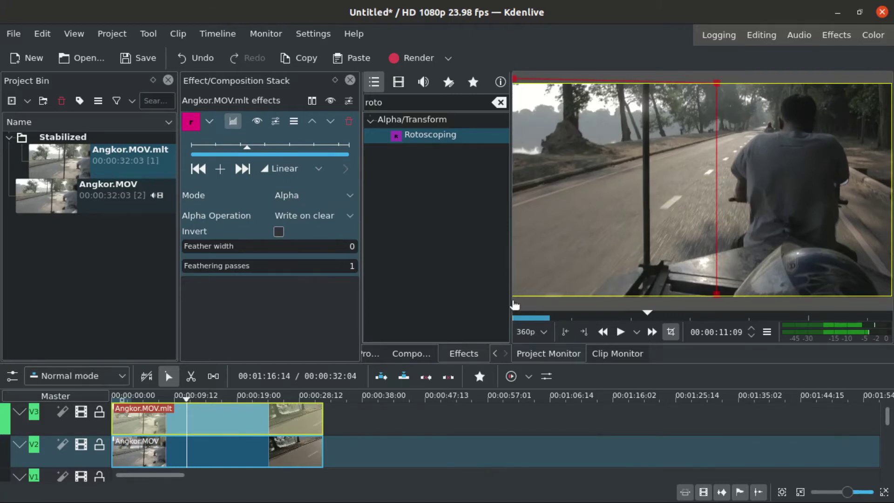
Set a mask corner with a keyframe and play back the masked footage.
left_click(719, 302)
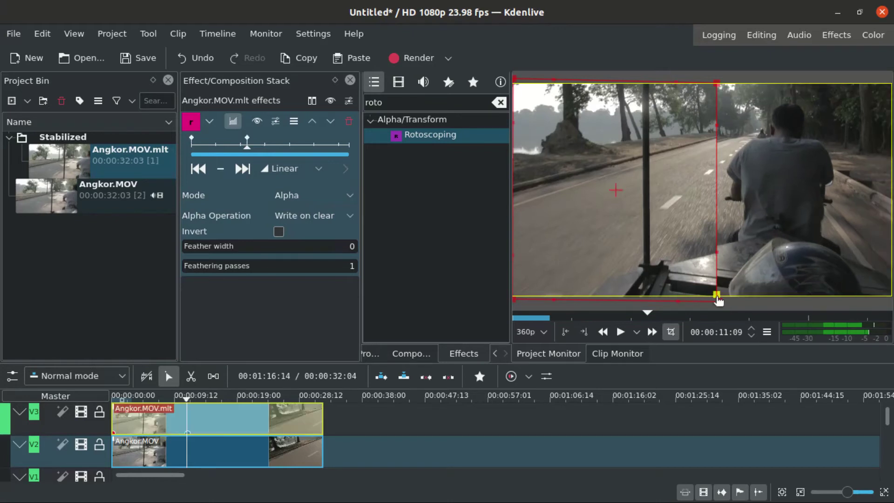
left_click_drag(719, 300, 594, 311)
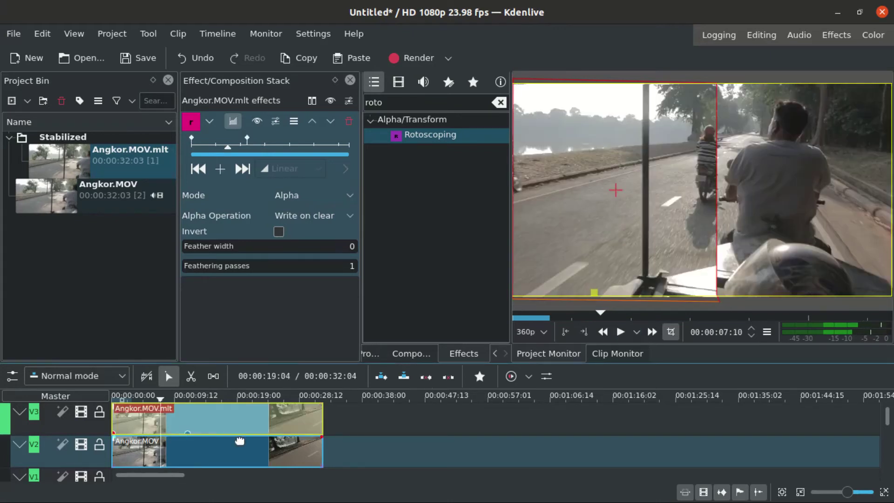
key("space")
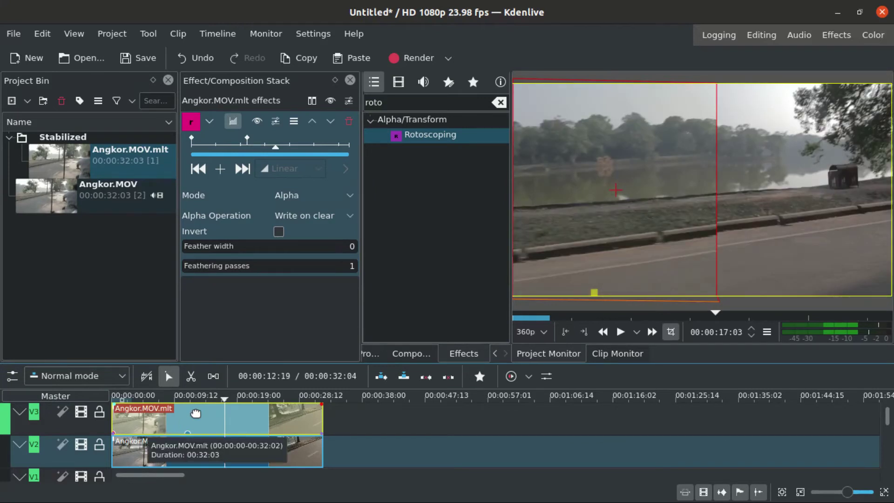
Rearrange clips so Angkor.MOV sits on V3 and Angkor.MOV.mlt starts on a lower track.
left_click_drag(195, 414, 419, 420)
left_click_drag(209, 450, 259, 422)
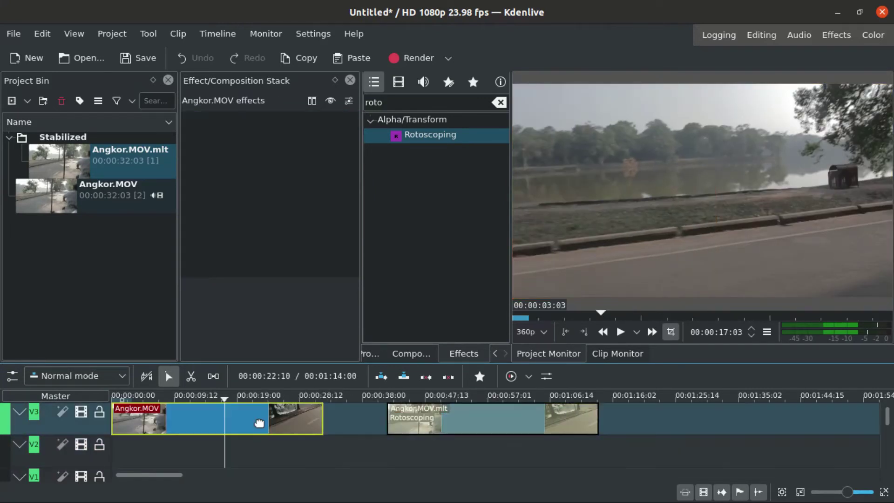
double_click(415, 416)
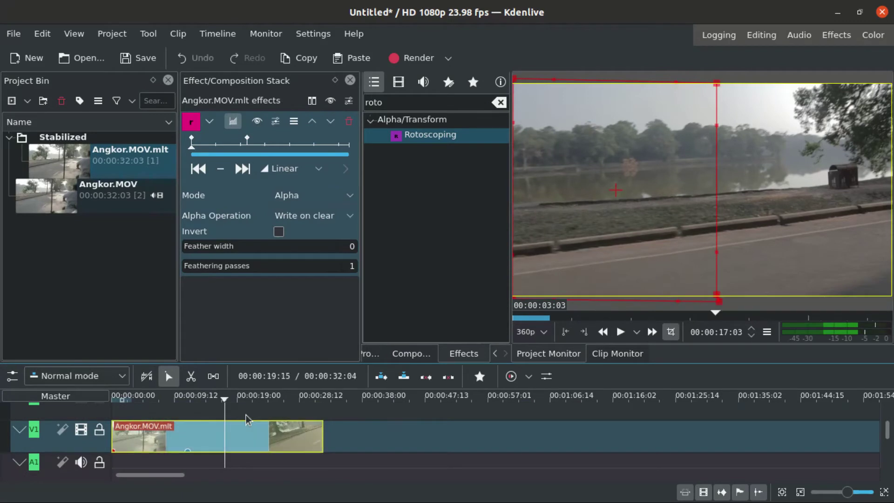
scroll(208, 431, "up", 2)
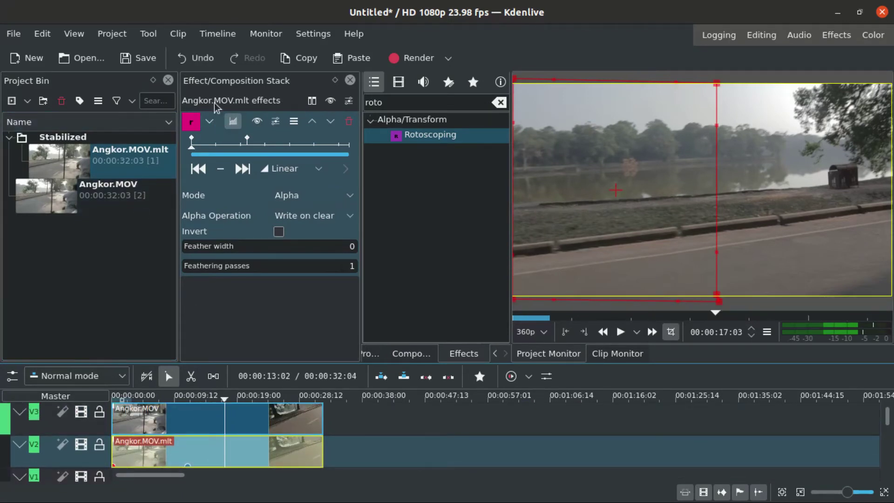
Copy Rotoscoping onto the original clip, disable the stabilized clip's mask, and scrub to compare.
left_click(209, 122)
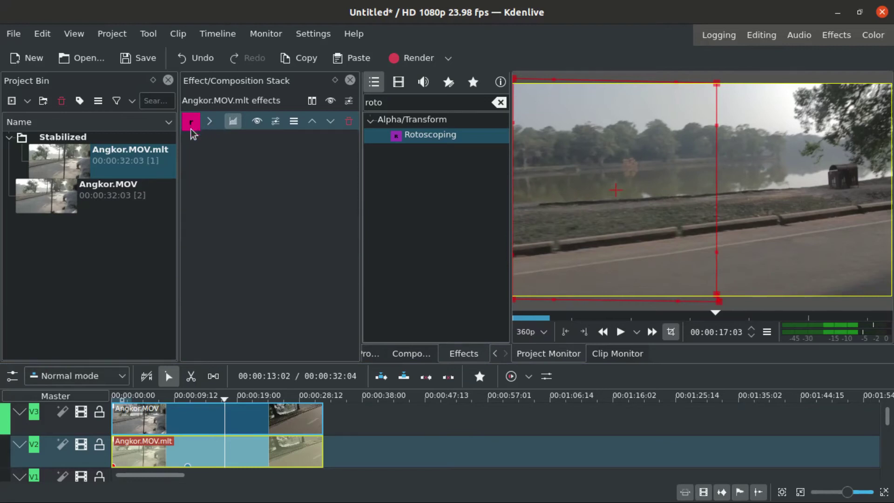
mouse_move(191, 123)
left_mouse_down()
mouse_move(187, 424)
mouse_move(198, 427)
left_mouse_up()
left_click(214, 452)
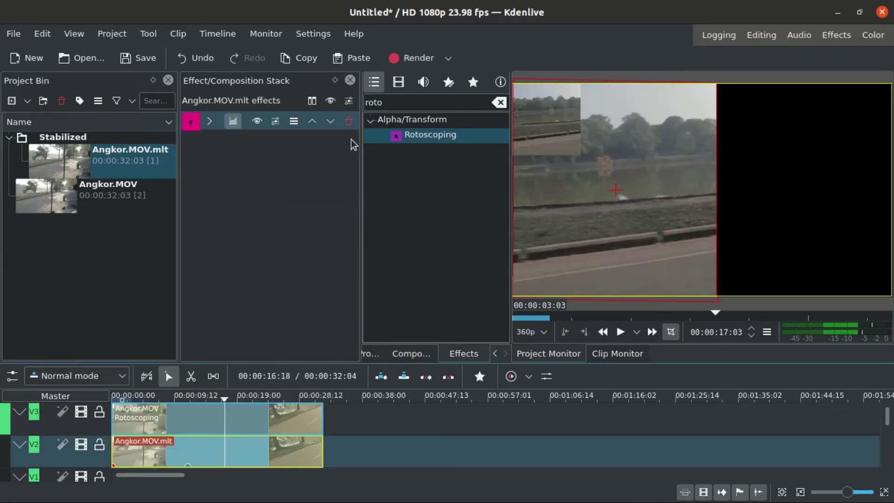
left_click(256, 122)
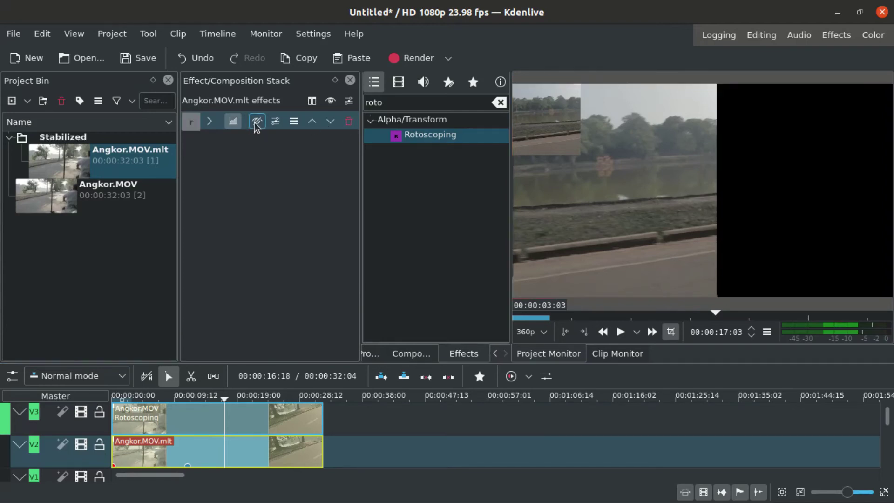
left_click_drag(174, 399, 145, 397)
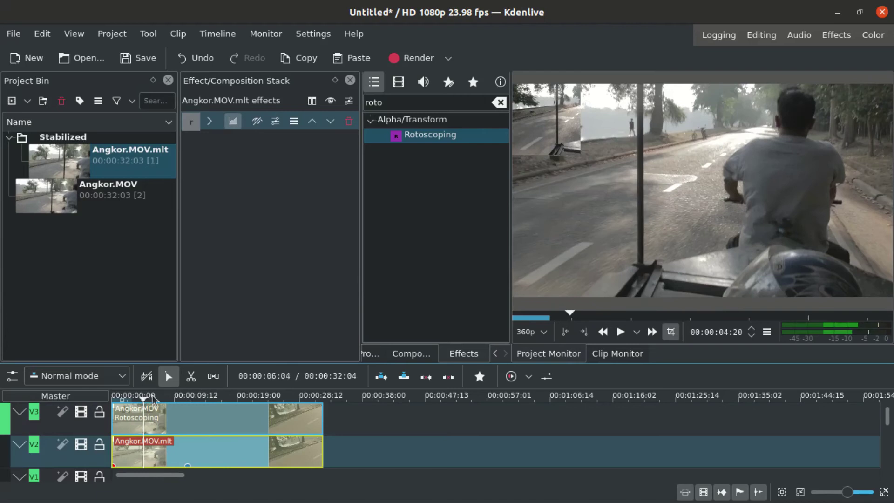
left_click_drag(154, 398, 211, 405)
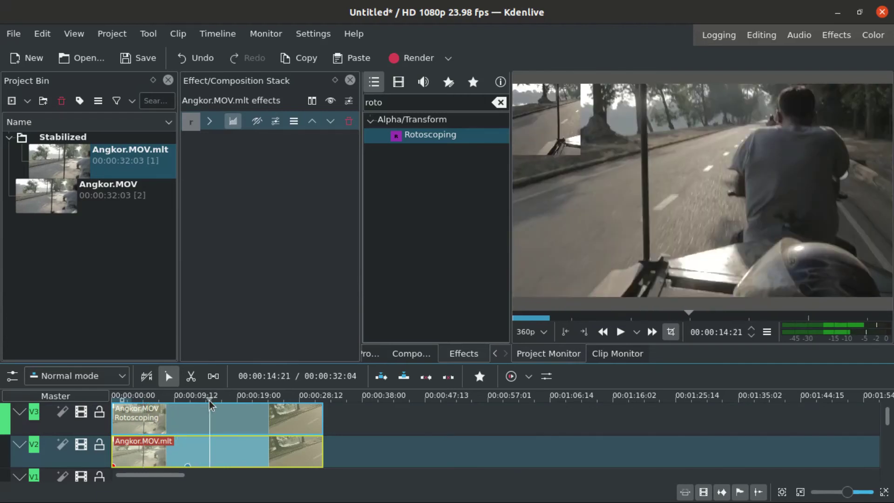
Undo the track changes to restore Angkor.MOV.mlt above the original, then check the split.
left_click(258, 416)
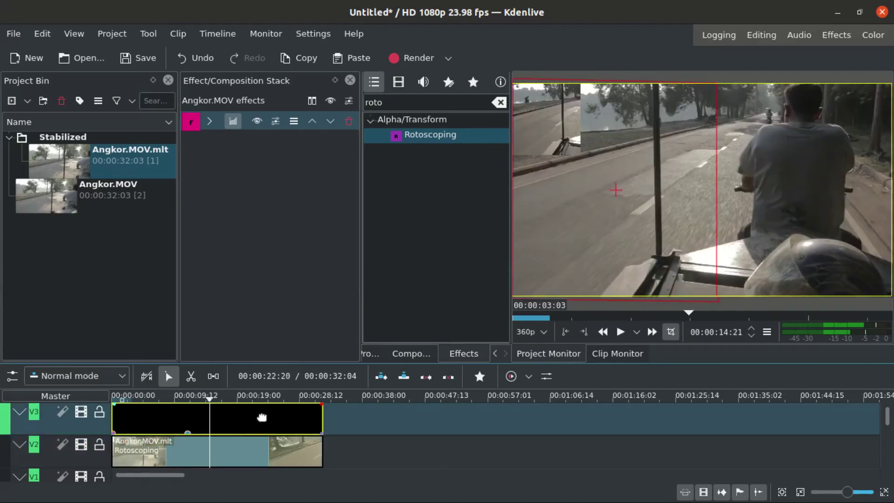
left_click(245, 399)
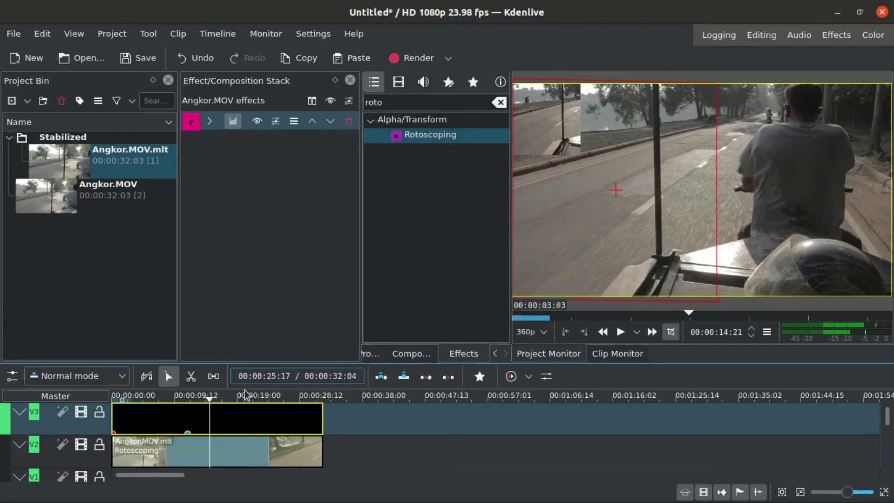
key("shift+r")
left_click(220, 416)
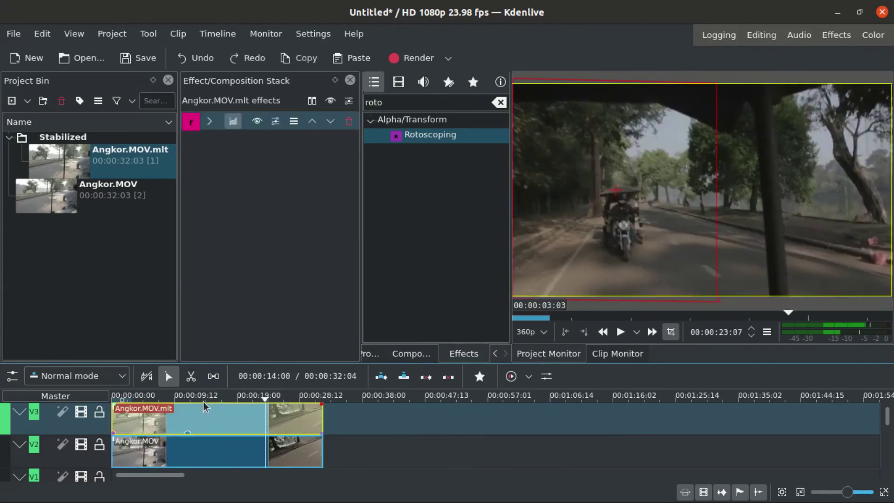
left_click_drag(264, 398, 163, 399)
Choose the 'MP4 - the dominating format (H264/AAC)' profile in the Render dialog.
left_click(419, 57)
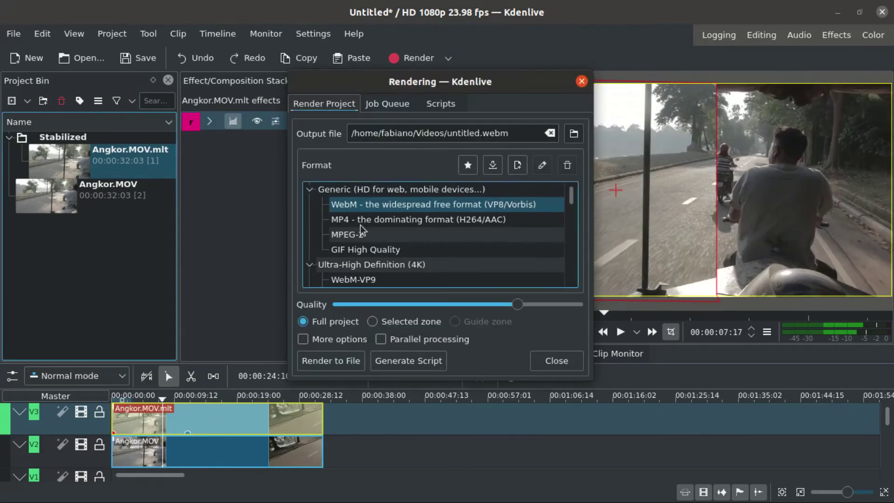
left_click(418, 219)
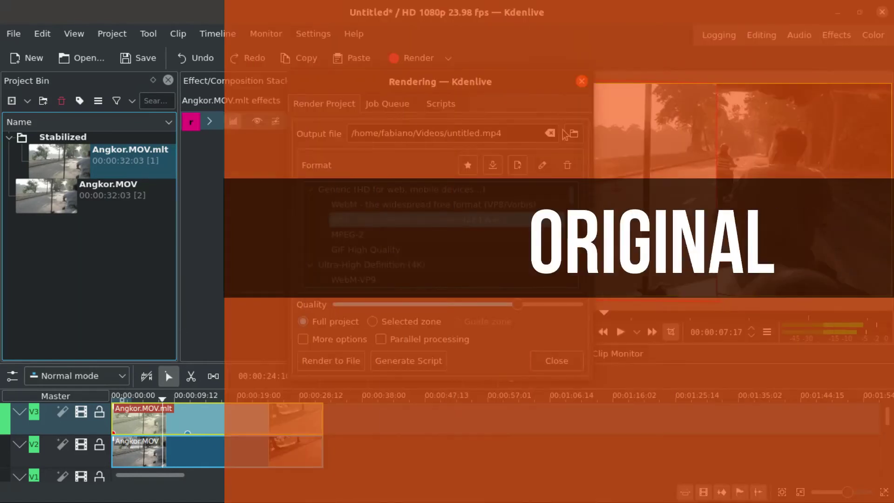